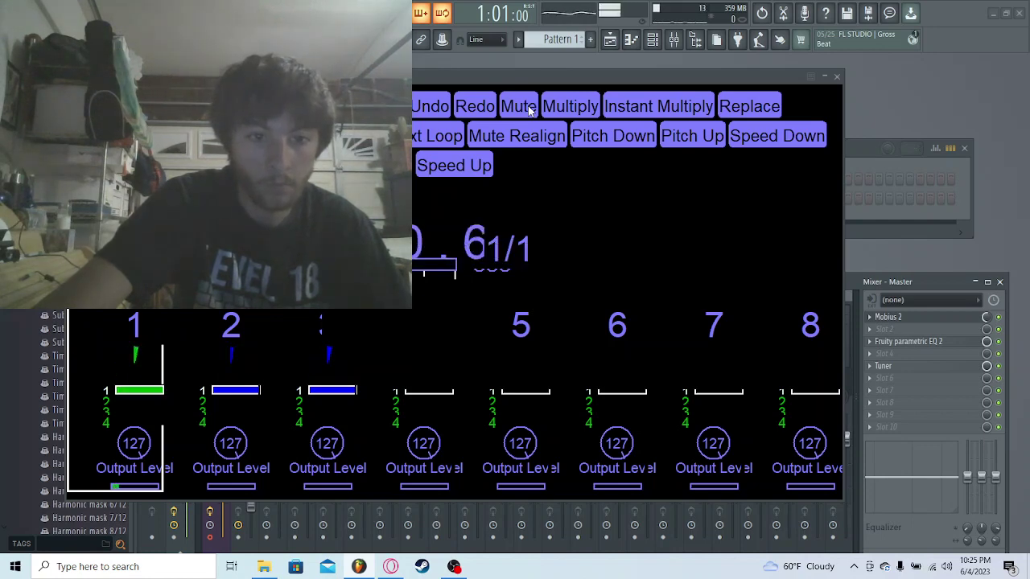
# Step: Select loop track 3 in Mobius and bring its muted loop back in with Mute Realign
pyautogui.click(218, 373)
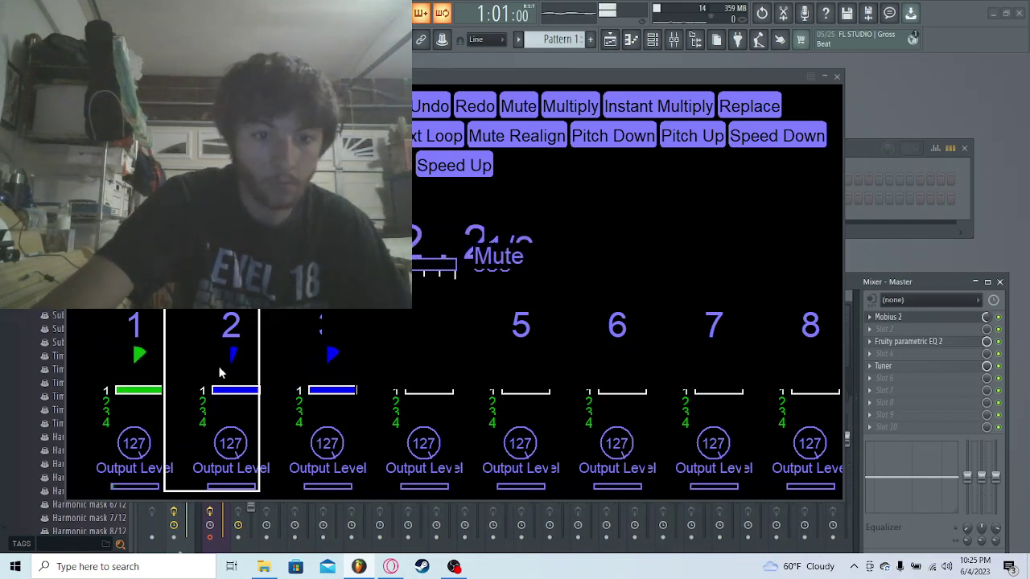
pyautogui.click(332, 376)
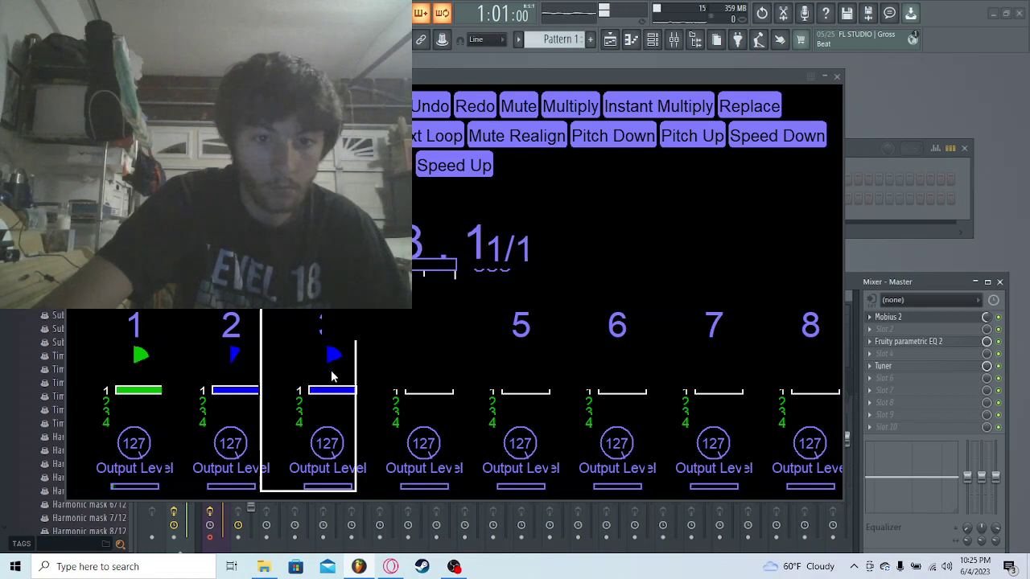
pyautogui.click(516, 139)
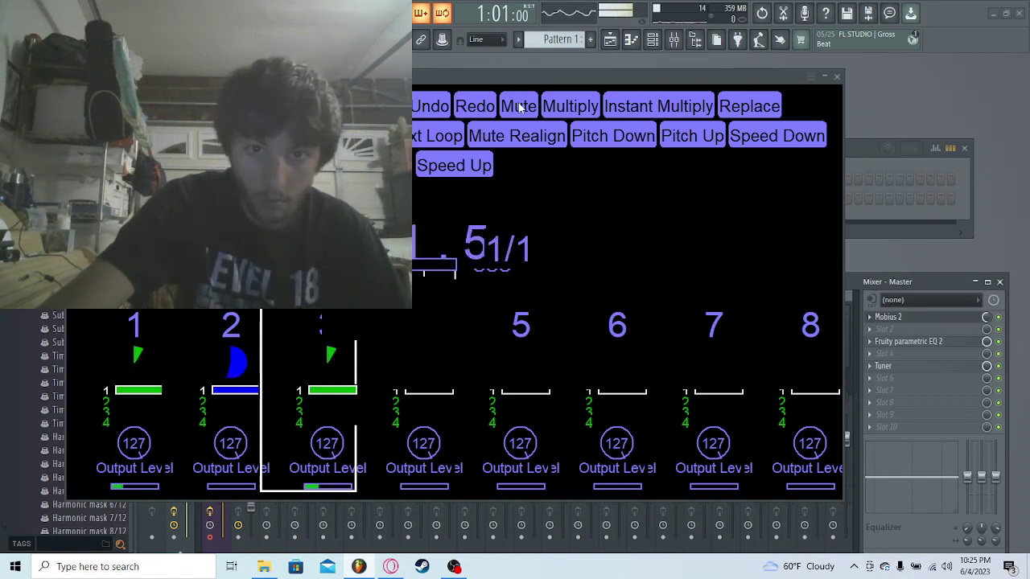
# Step: Mute the loop on track 3, and bring track 2's loop back in with Mute Realign
pyautogui.click(519, 106)
pyautogui.click(212, 360)
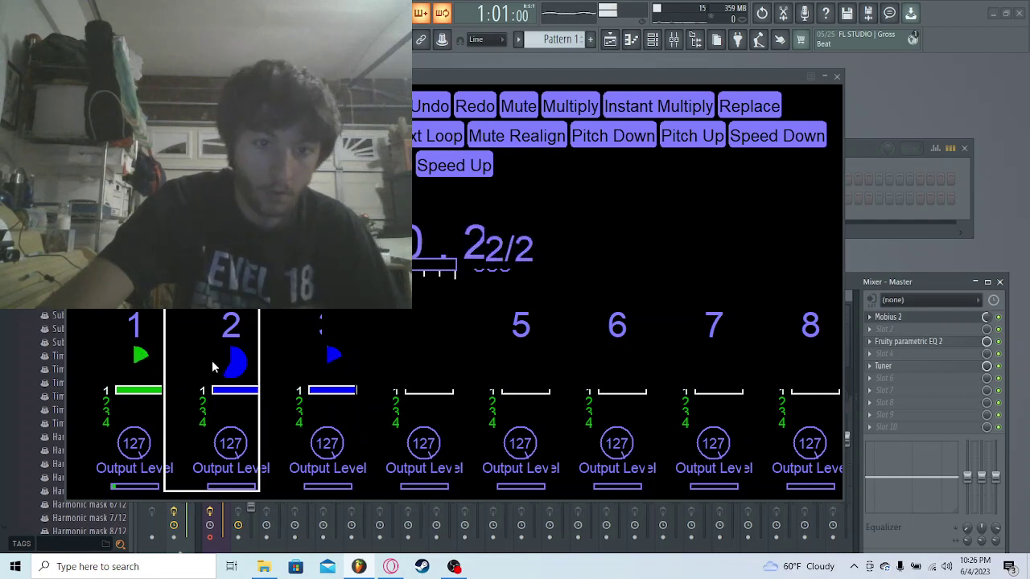
pyautogui.click(531, 139)
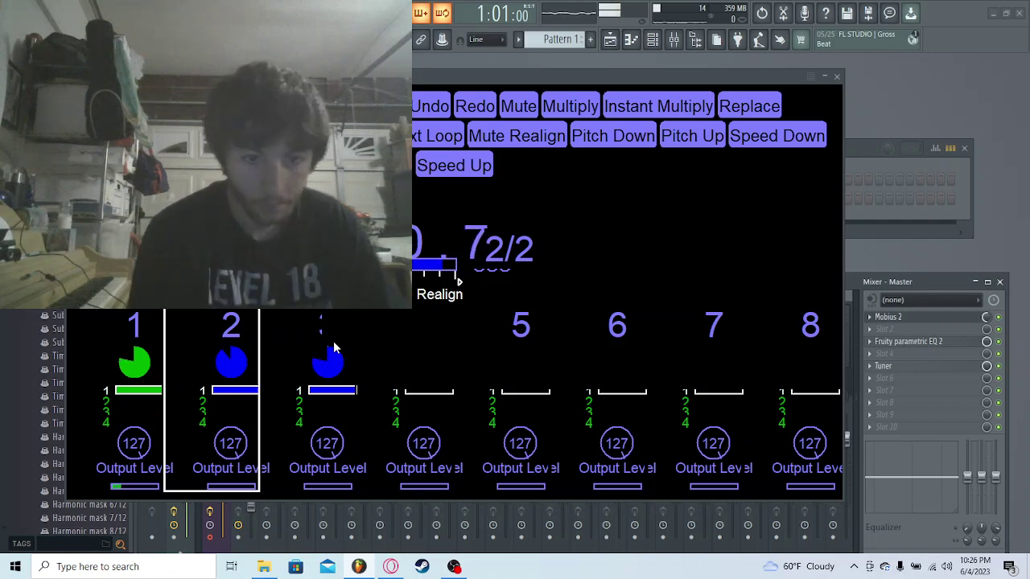
# Step: Apply Mute Realign to track 3 so its loop plays again alongside tracks 1 and 2
pyautogui.click(344, 364)
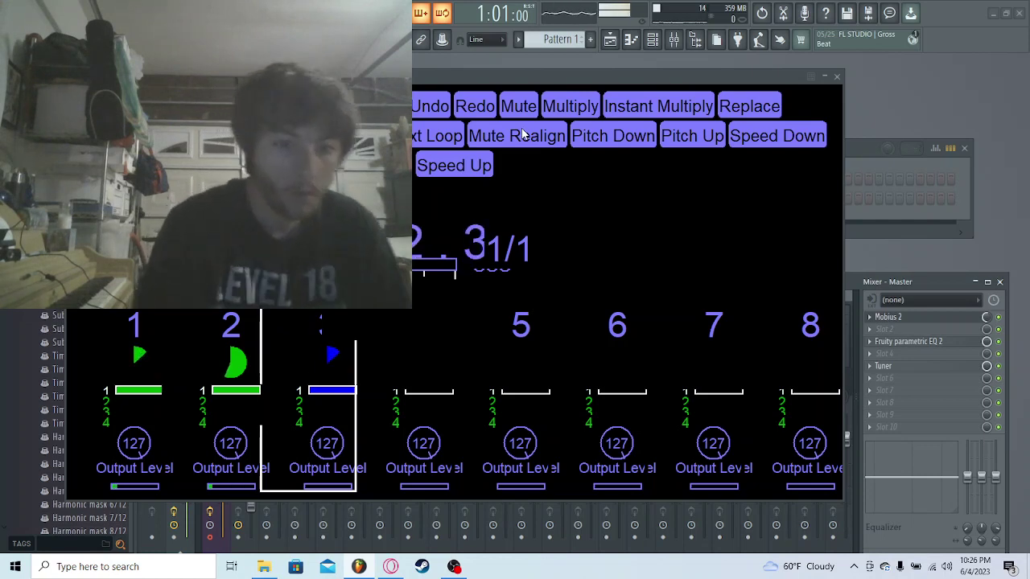
pyautogui.click(239, 362)
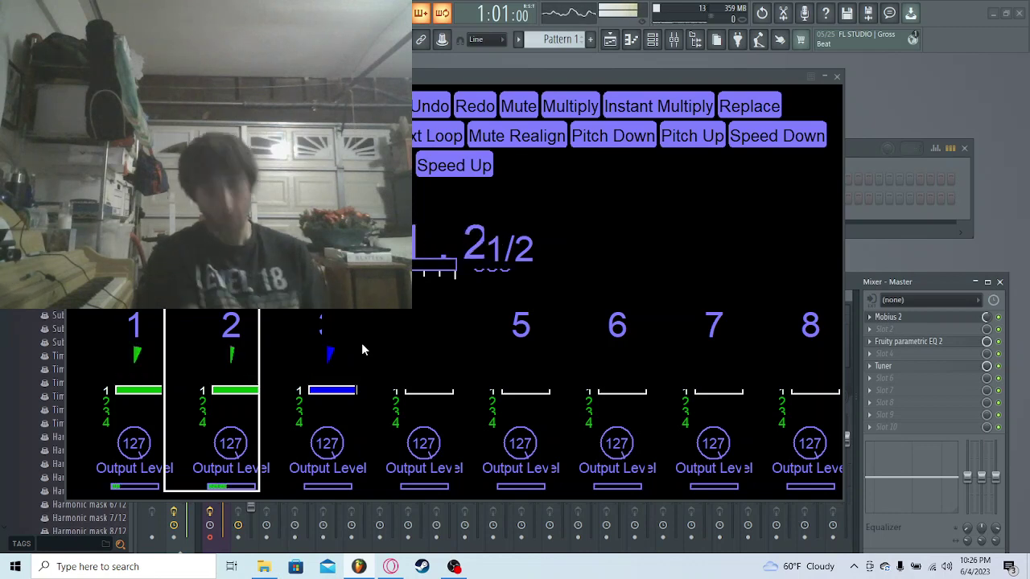
pyautogui.click(335, 378)
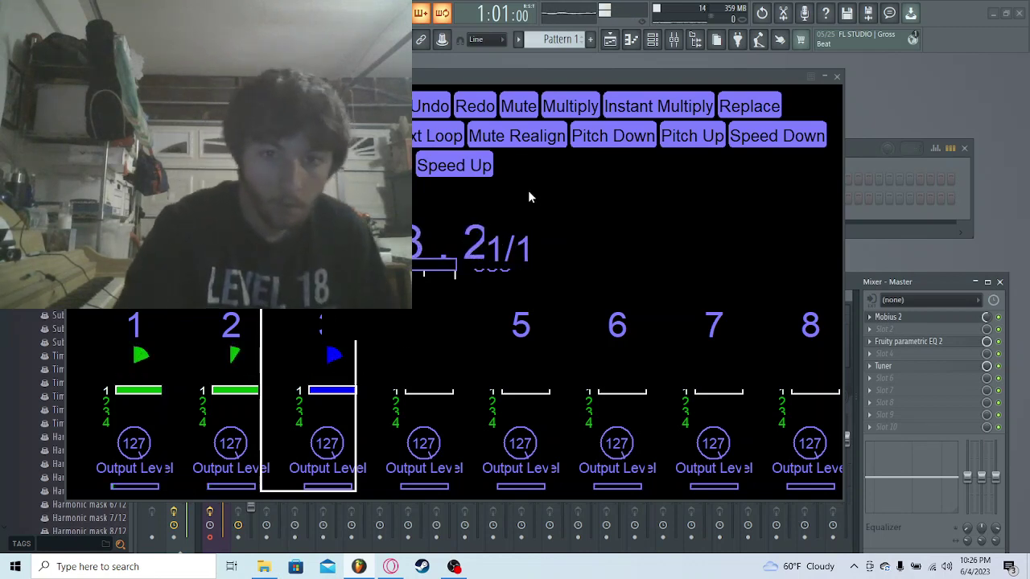
pyautogui.click(524, 147)
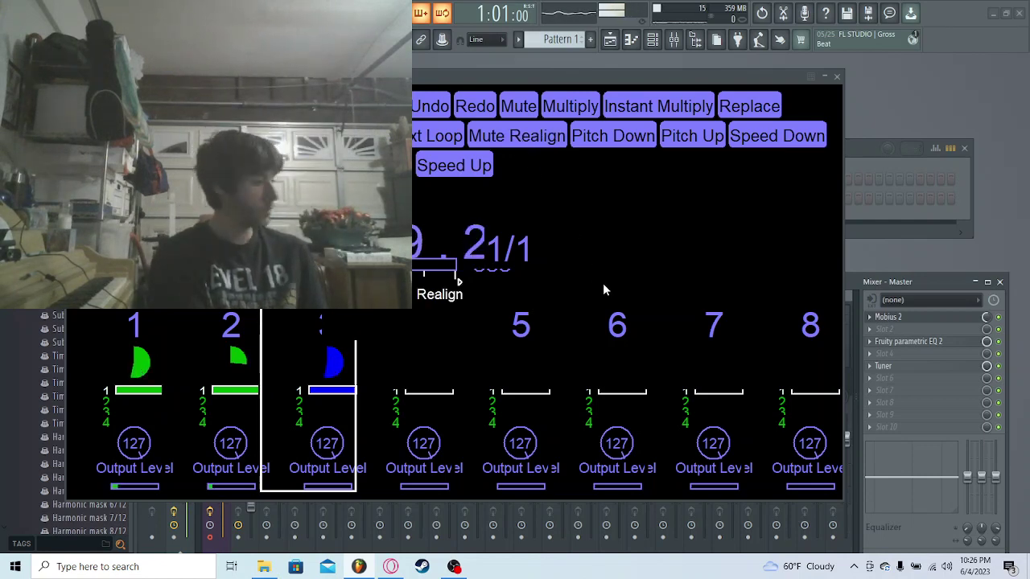
# Step: Select the empty loop track 4, and make track 2 the active track again
pyautogui.click(445, 366)
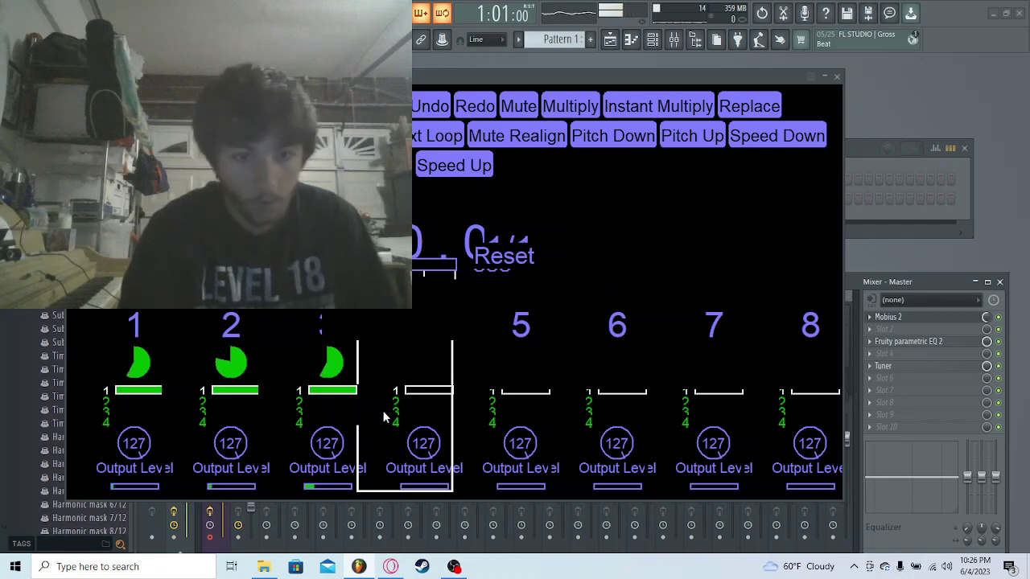
pyautogui.moveTo(454, 568)
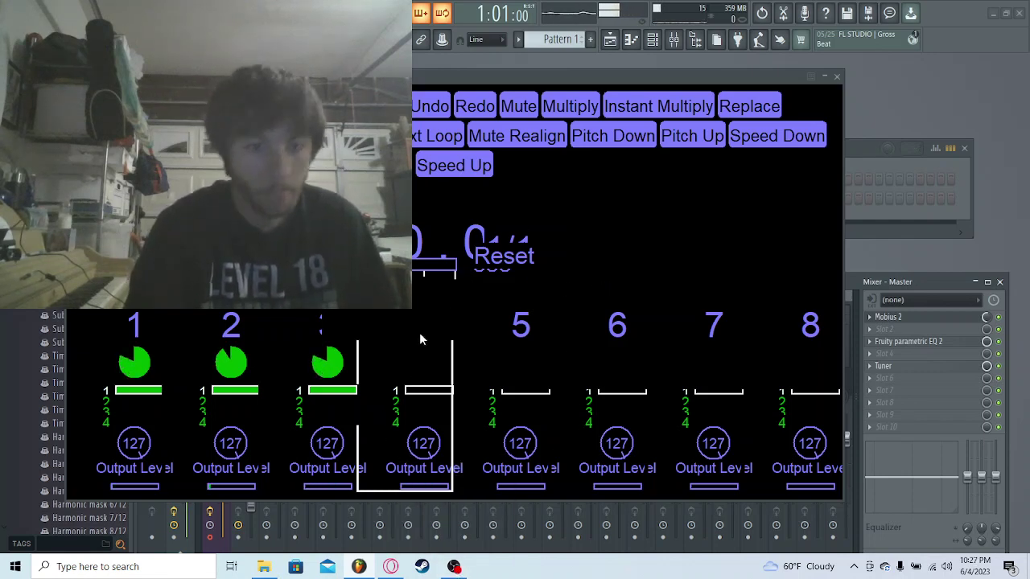
pyautogui.click(251, 352)
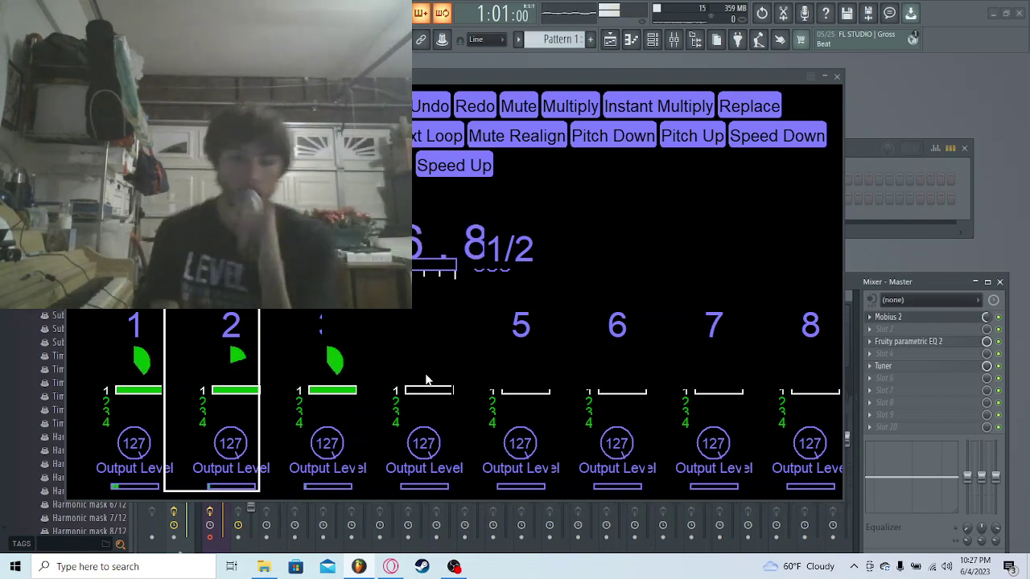
# Step: Switch to OBS Studio to check the running recording and its audio levels, and minimize its window
pyautogui.click(455, 567)
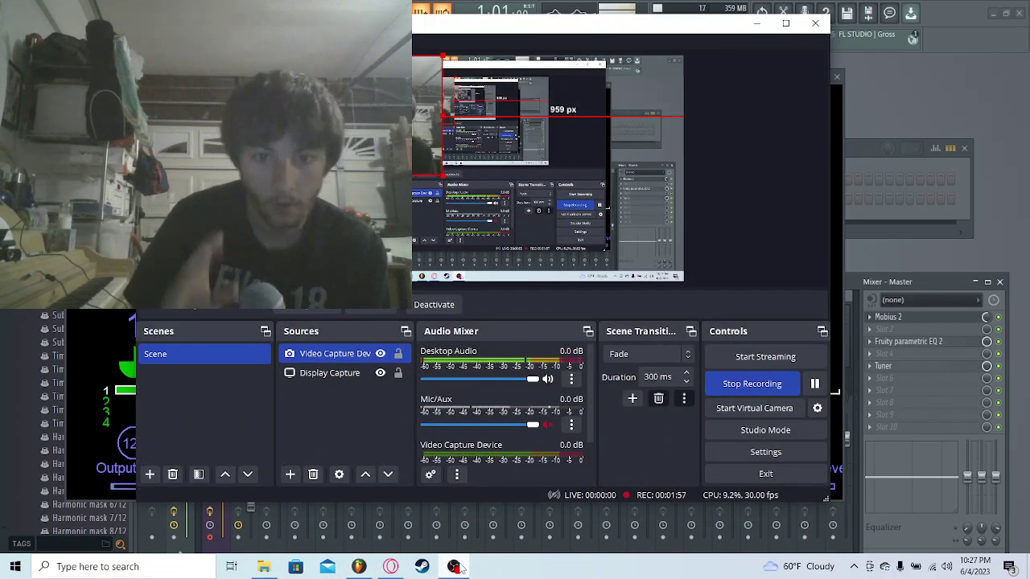
pyautogui.click(748, 23)
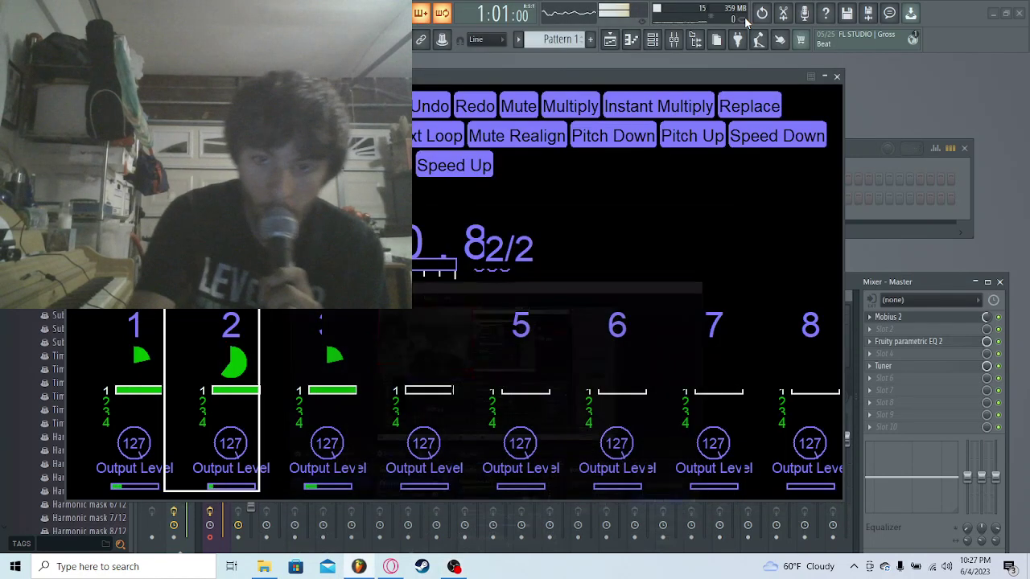
# Step: Select loop track 4 and set the audio input of mixer track Insert 1 to In 1, moving the Mobius window aside and back
pyautogui.click(427, 349)
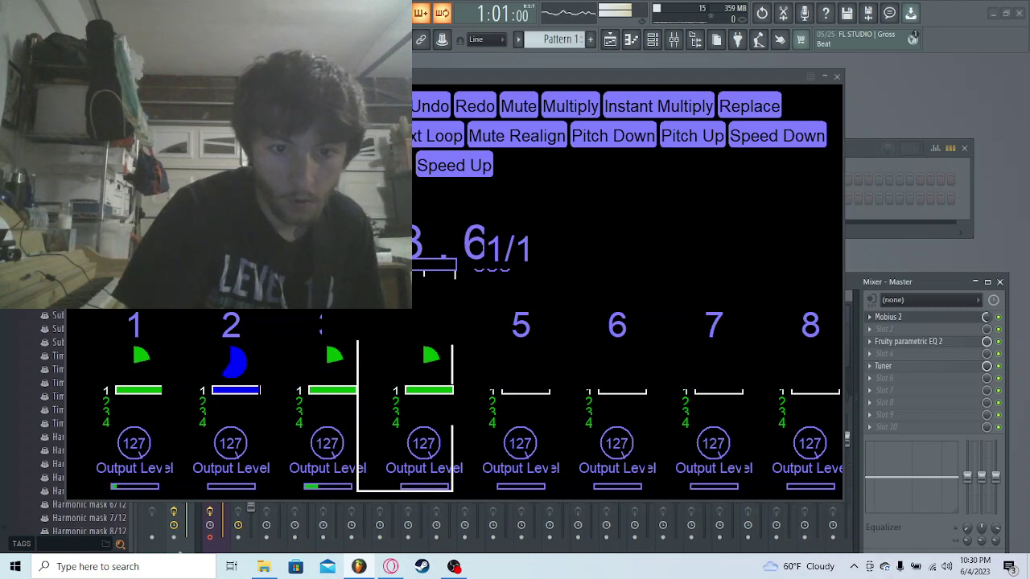
pyautogui.moveTo(382, 74); pyautogui.dragTo(582, 495)
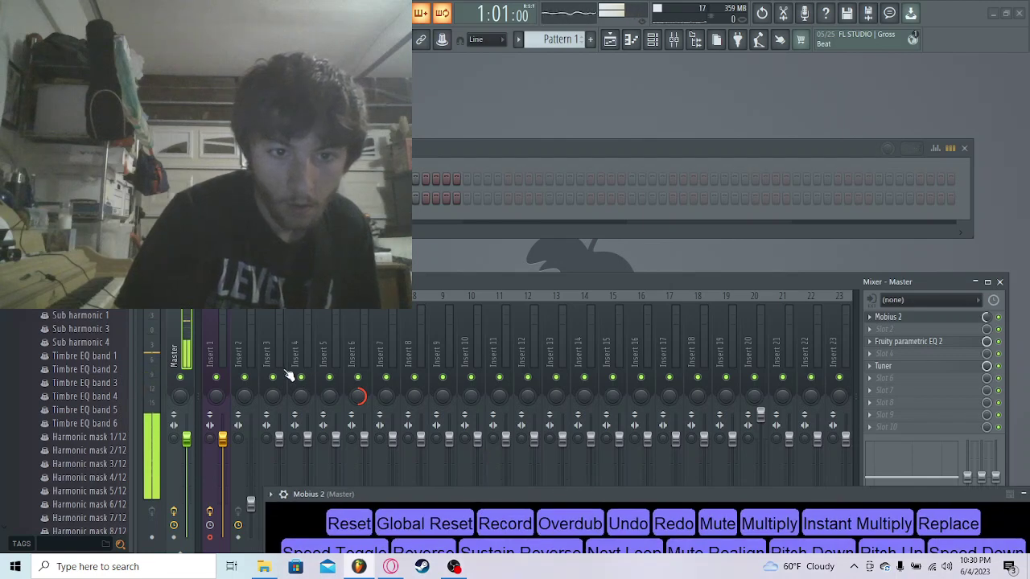
pyautogui.click(217, 346)
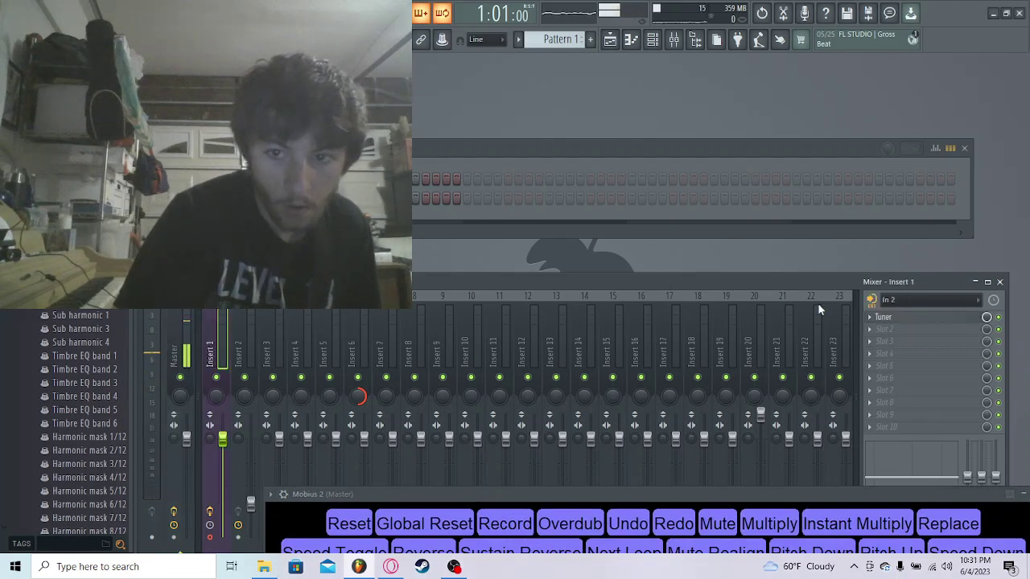
pyautogui.click(901, 302)
pyautogui.click(900, 342)
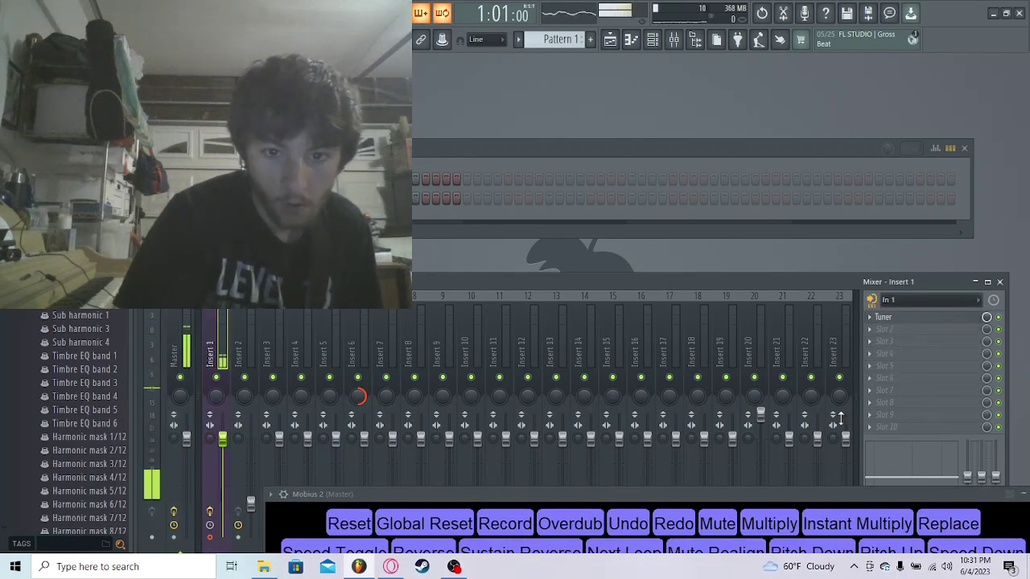
pyautogui.moveTo(810, 491); pyautogui.dragTo(506, 51)
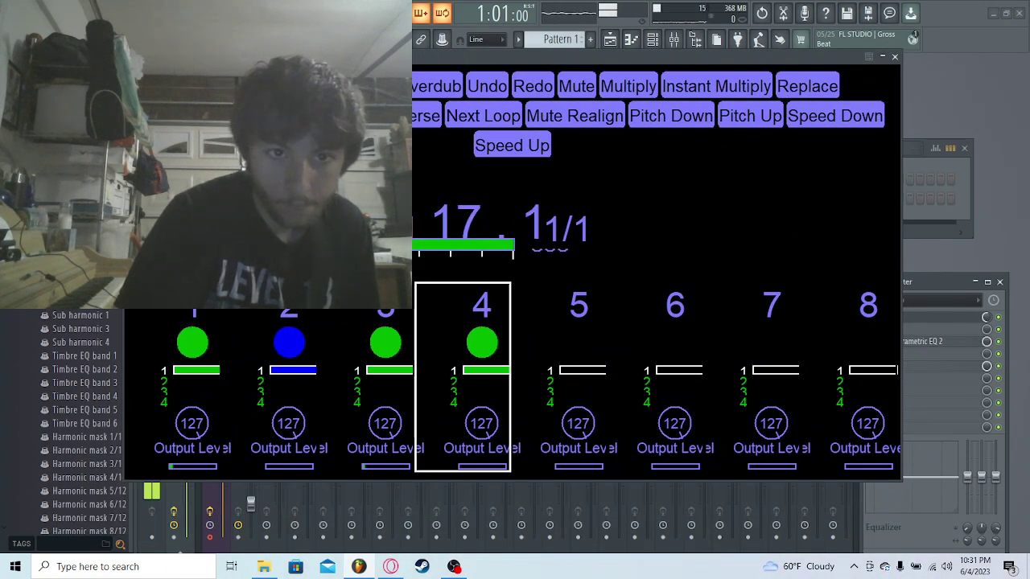
# Step: Overdub another layer onto the loop on track 4
pyautogui.press('r')
pyautogui.press('r')
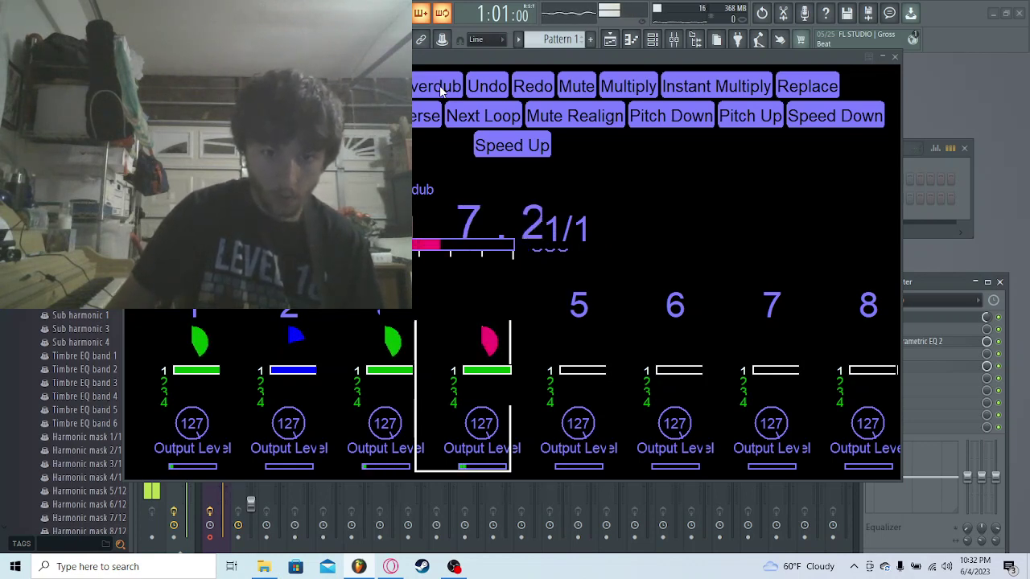
# Step: Lower the output levels of loop tracks 3 and 1 to 102
pyautogui.click(386, 422)
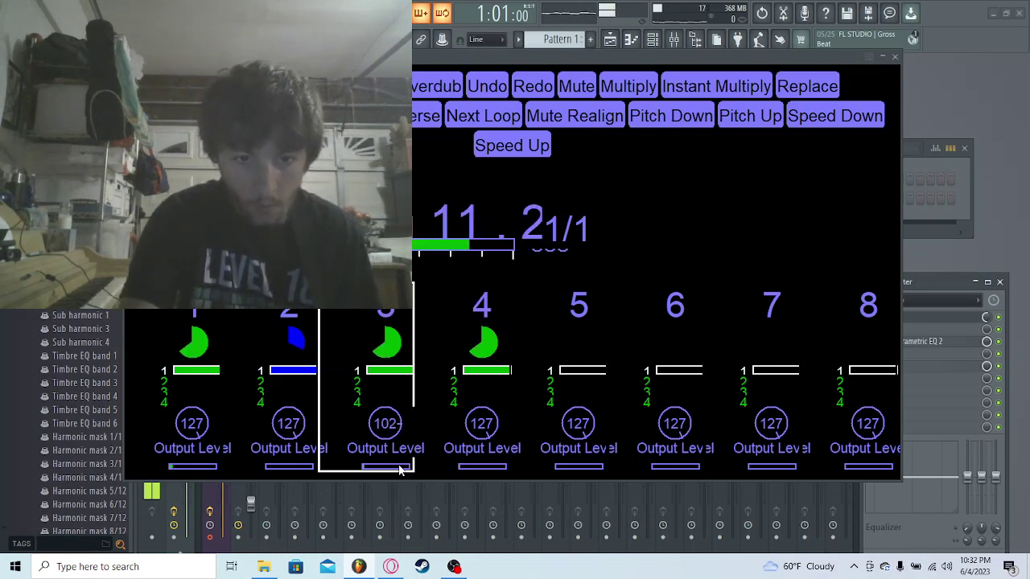
pyautogui.moveTo(193, 435); pyautogui.dragTo(196, 463)
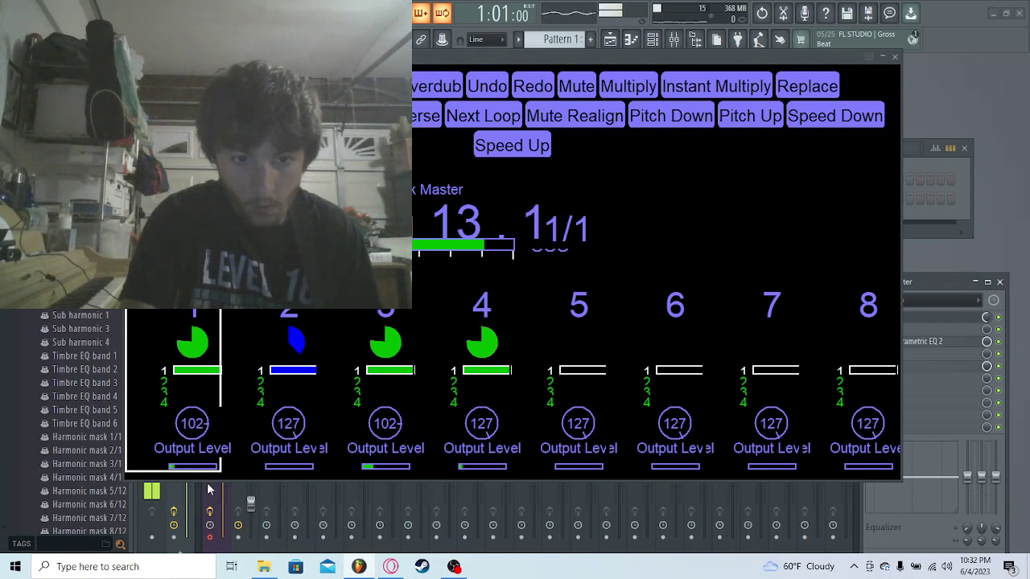
# Step: Mute the loops on tracks 1 and 3, leaving track 4 playing
pyautogui.click(509, 352)
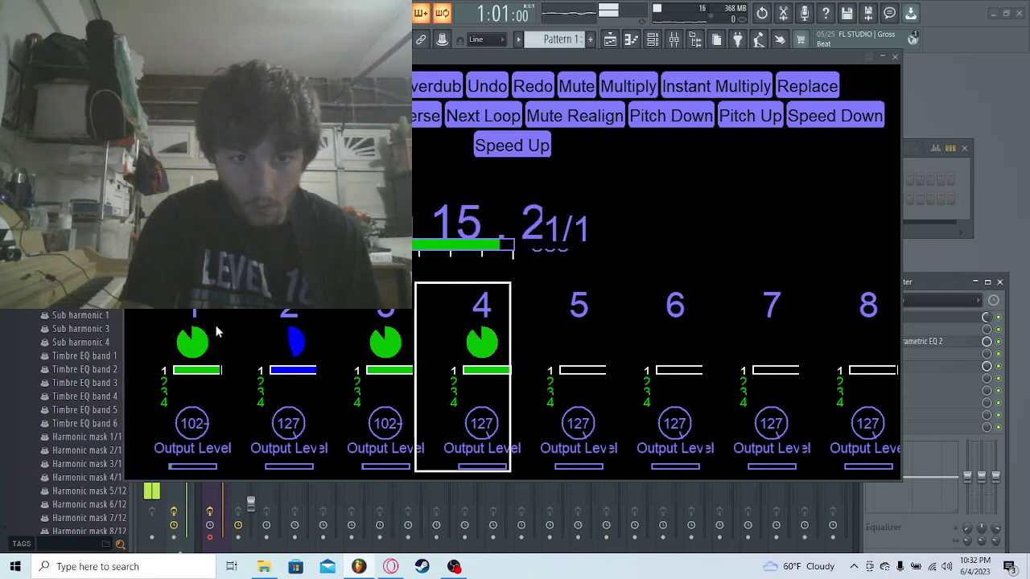
pyautogui.click(215, 337)
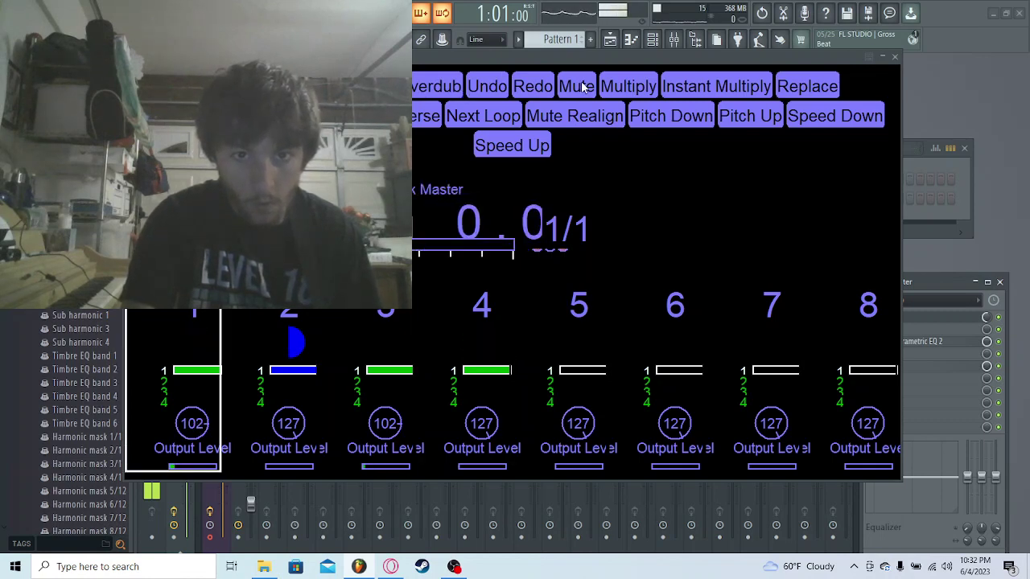
pyautogui.press('3')
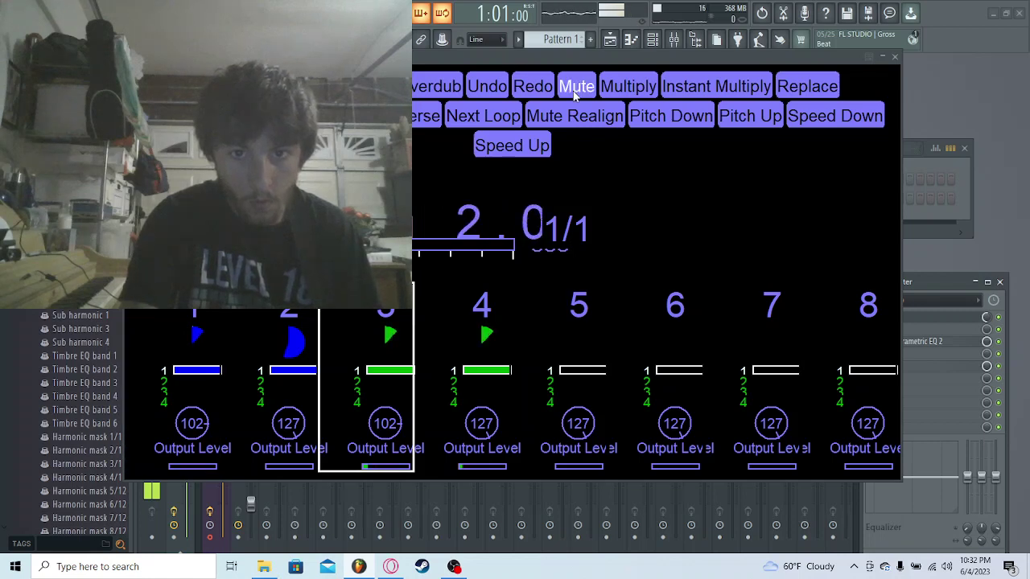
pyautogui.press('3')
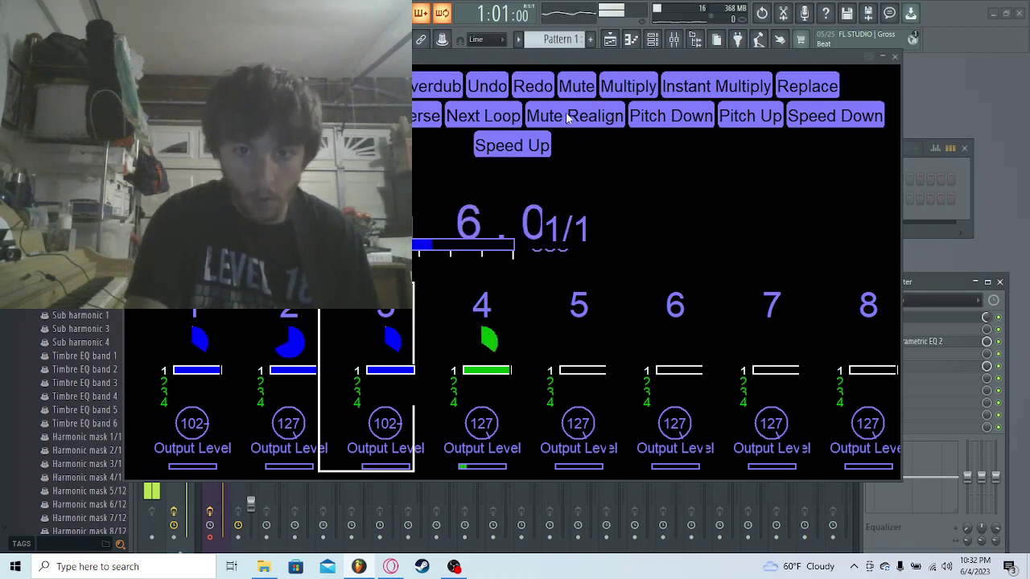
# Step: Clear the Mobius window off the mixer and raise the volume fader of Insert 1
pyautogui.moveTo(551, 53); pyautogui.dragTo(757, 241)
pyautogui.click(700, 203)
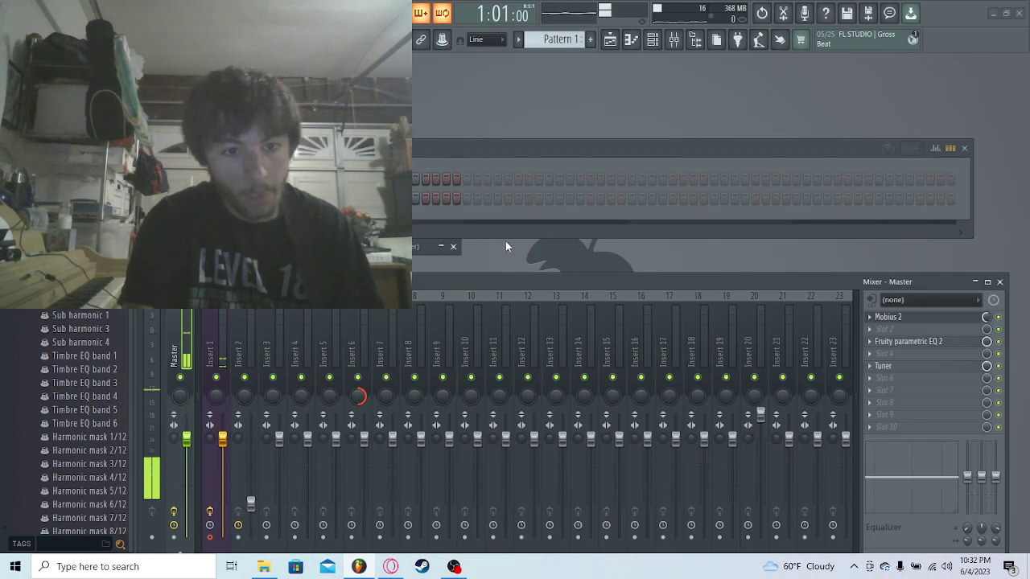
pyautogui.moveTo(225, 439); pyautogui.dragTo(225, 418)
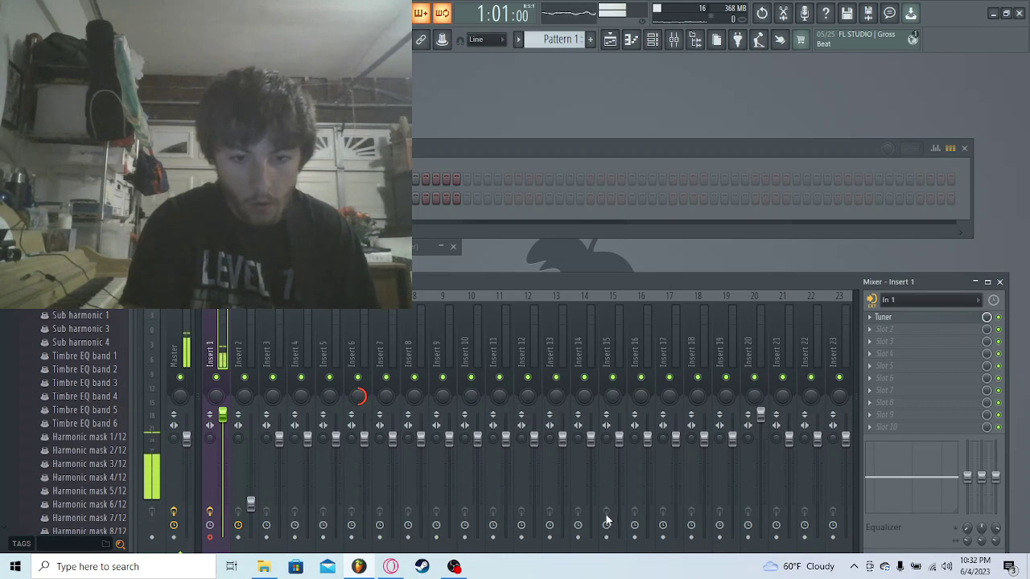
# Step: Switch to OBS Studio
pyautogui.click(466, 566)
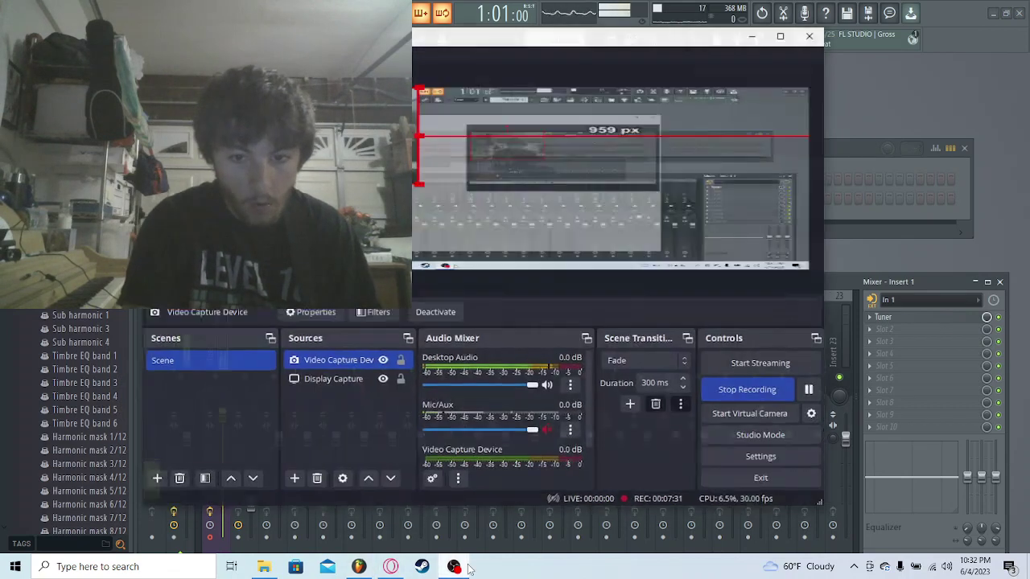